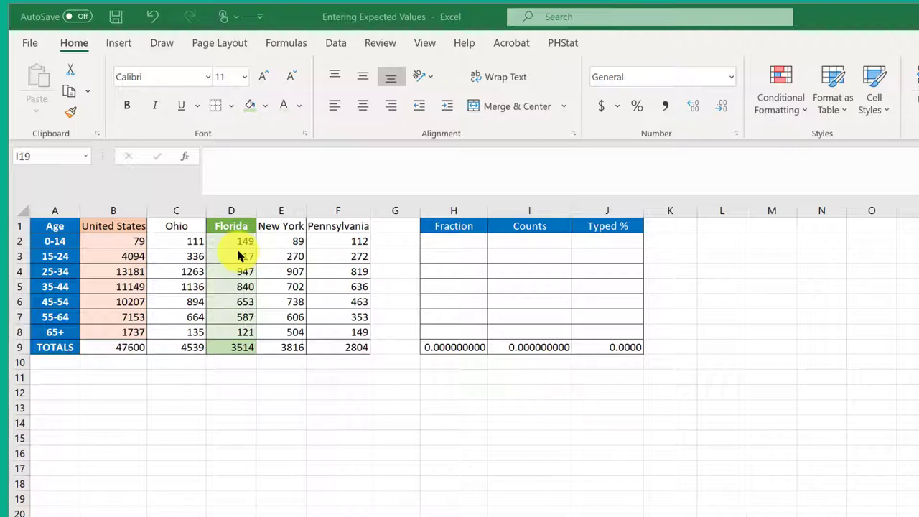
- Enter =1/7 in H2 and fill it down to H8 for all seven age groups
left_click(474, 242)
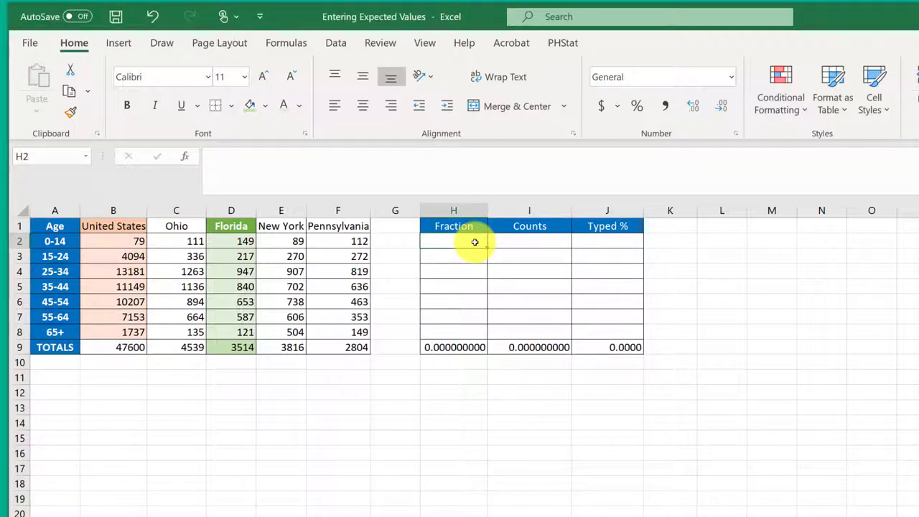
type("=1/7")
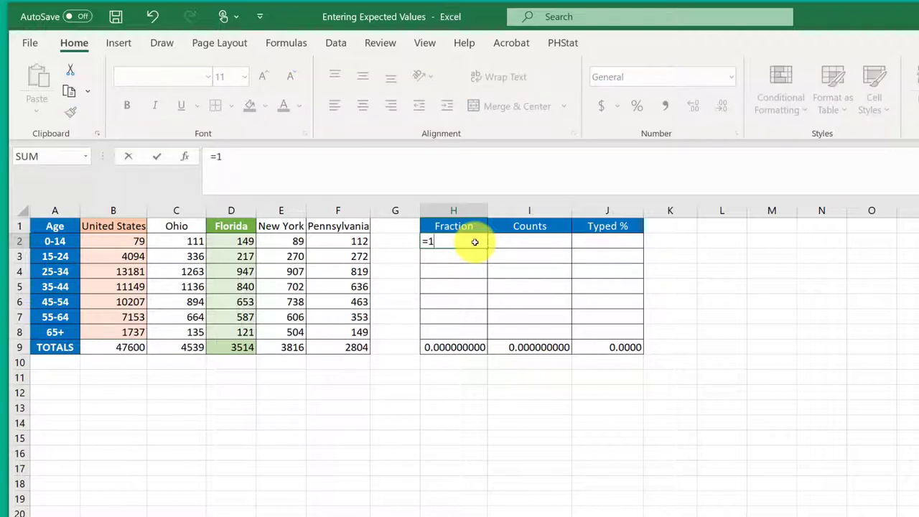
left_click(475, 242)
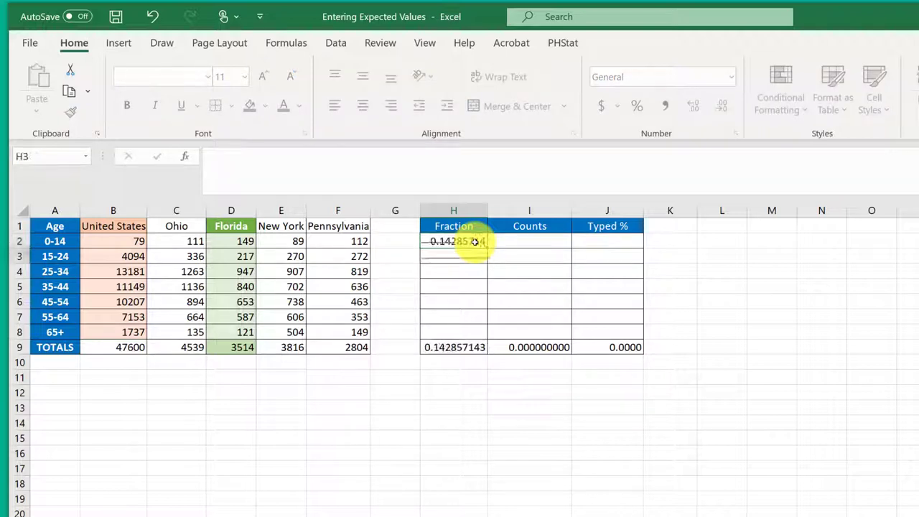
left_click(454, 250)
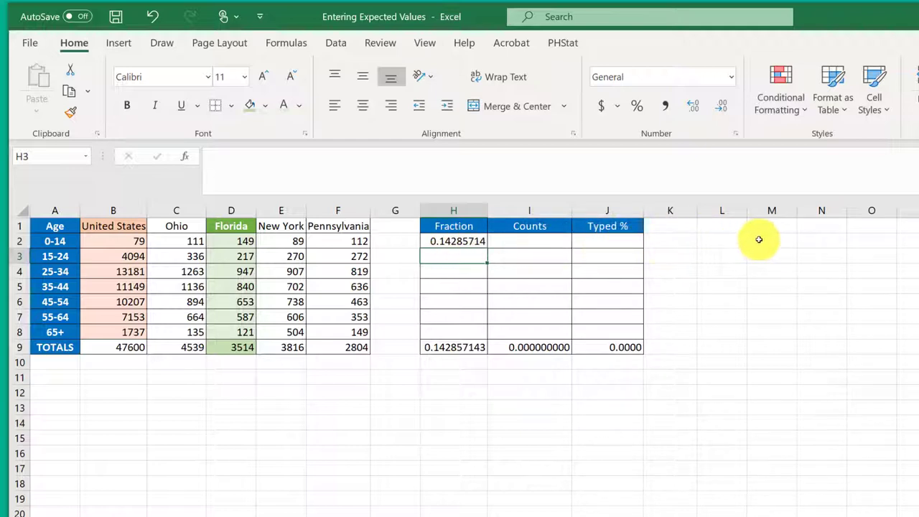
left_click(463, 242)
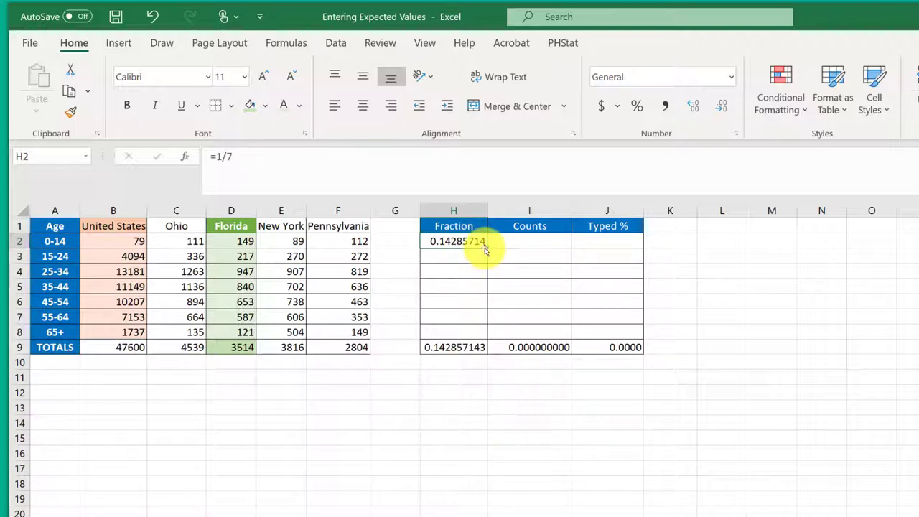
left_click_drag(486, 248, 486, 338)
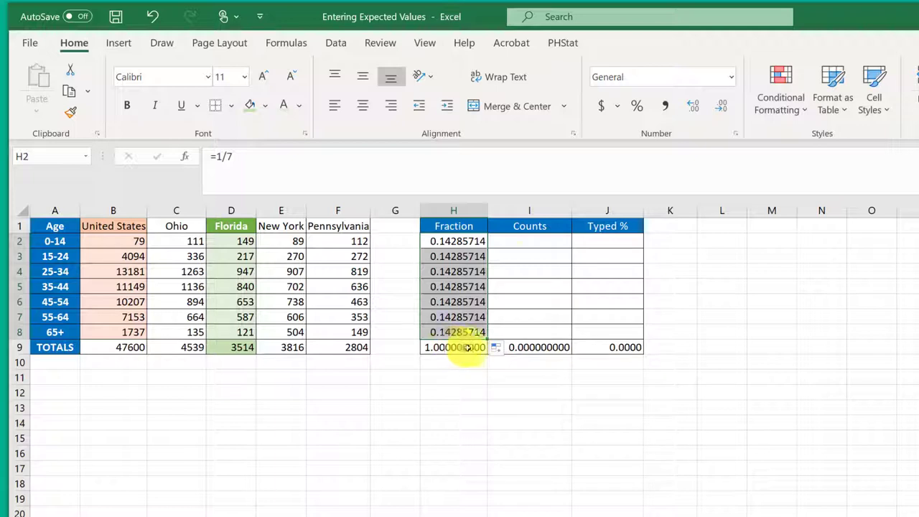
- Enter the expected-count formula =H2*D9 in I2 for the 0-14 group
left_click(545, 241)
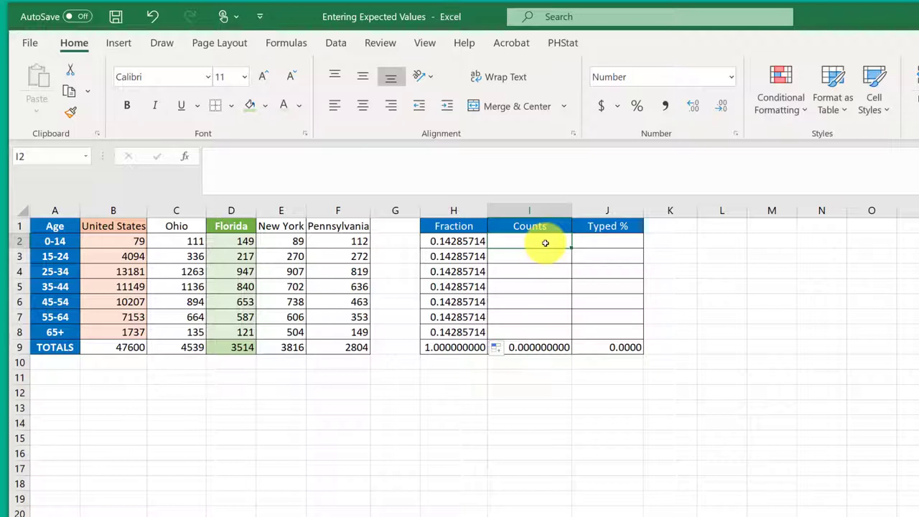
type("=")
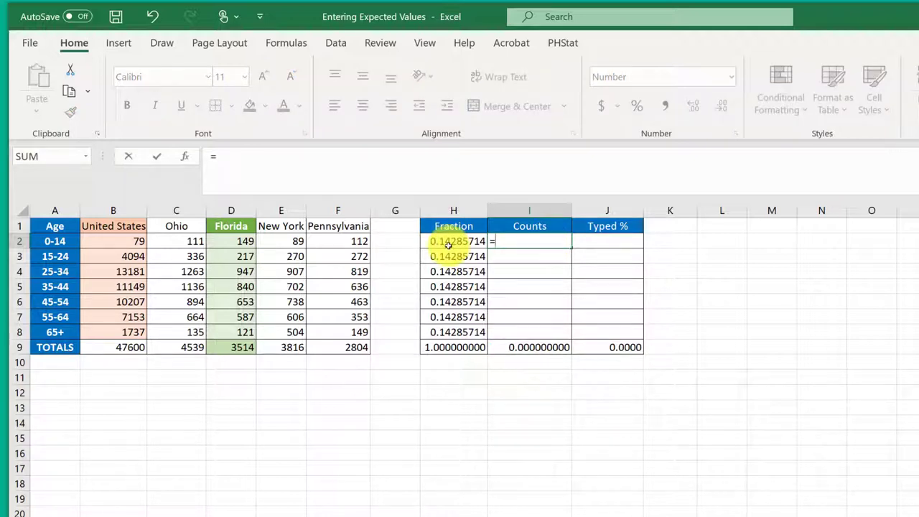
left_click(449, 243)
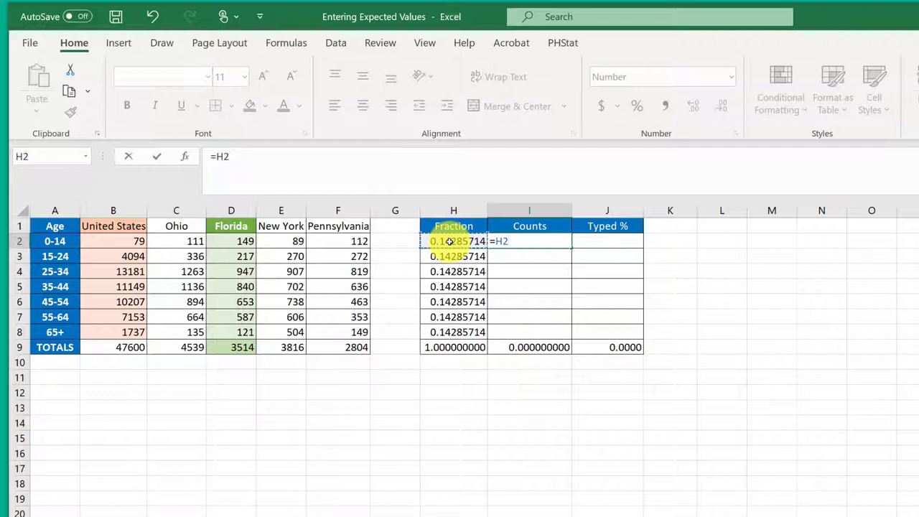
type("*")
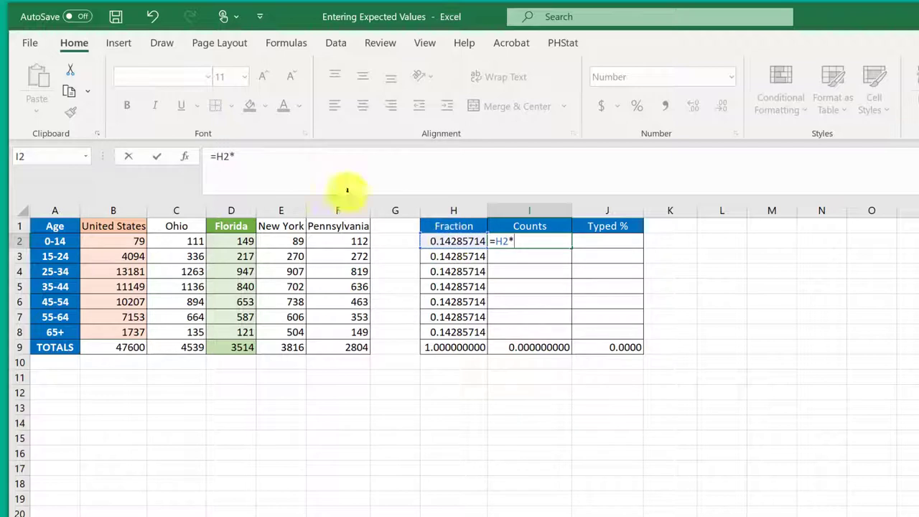
left_click(242, 346)
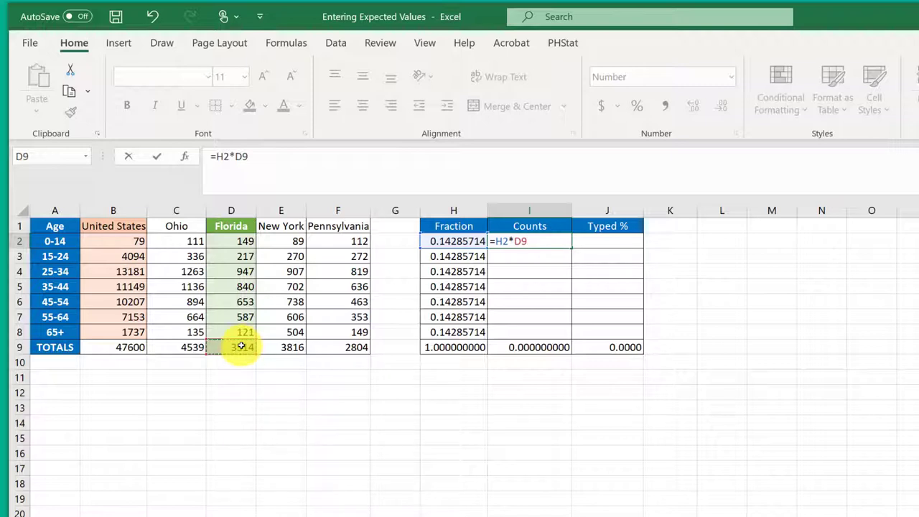
key("Return")
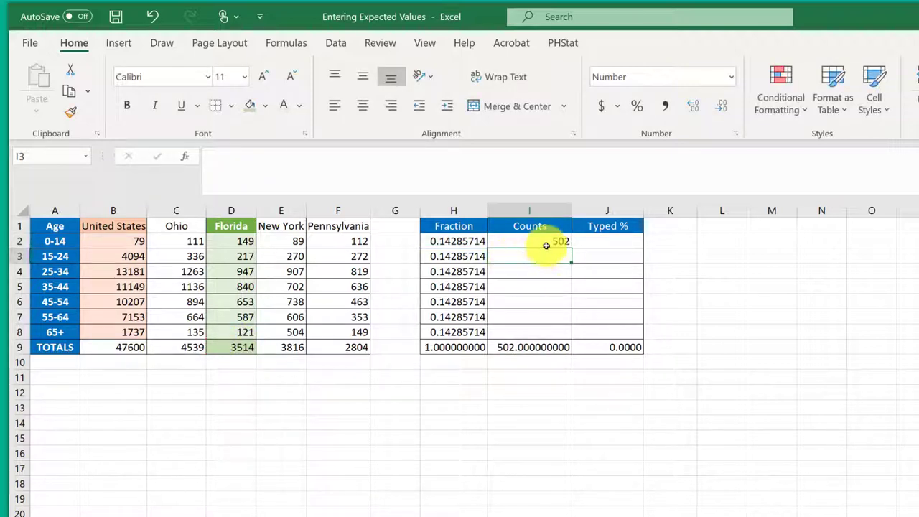
- Replace I2 with the plain value 502 and fill it down to I8
left_click(546, 244)
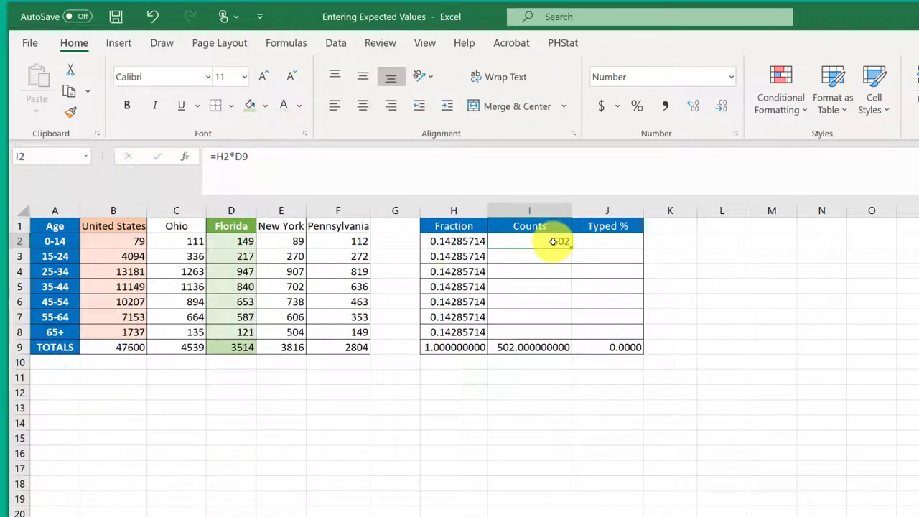
type("502")
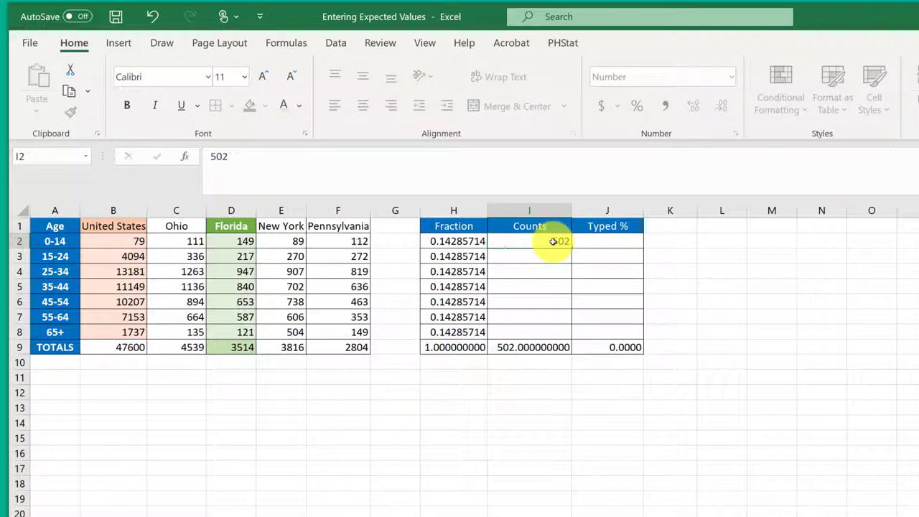
key("Return")
left_click(551, 241)
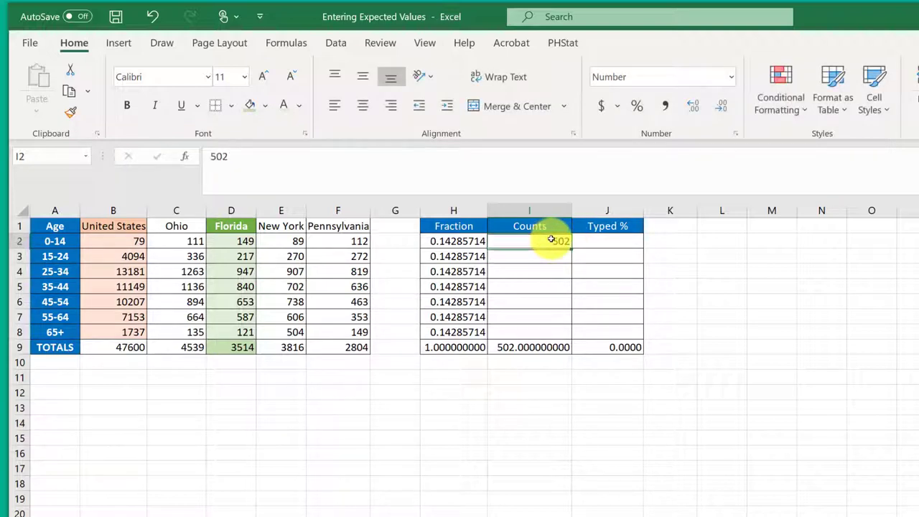
left_click_drag(570, 249, 570, 339)
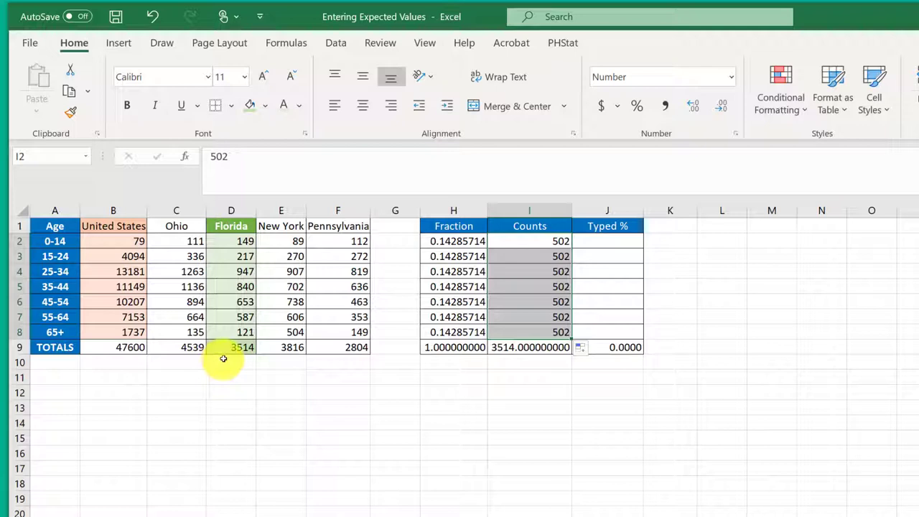
- Enter 14.3 in J2 and fill it down through the 65+ row at J8
left_click(626, 240)
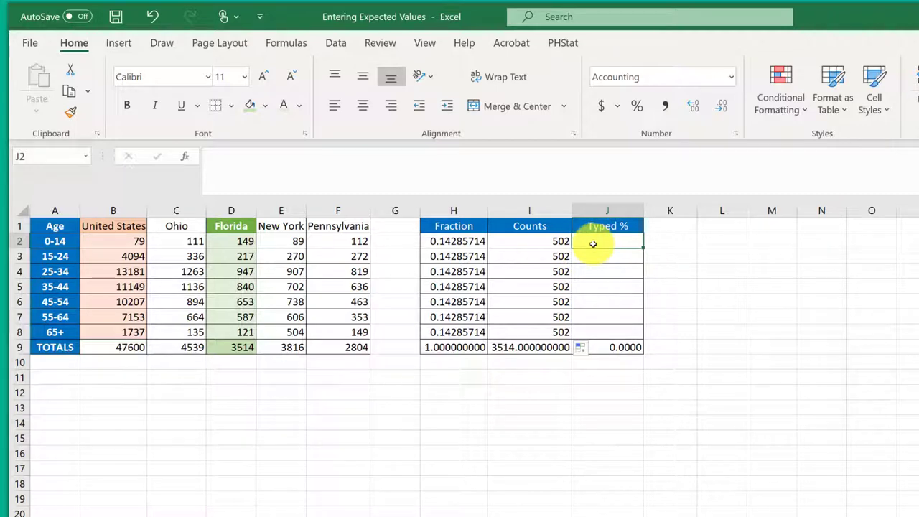
type("14.3")
key("Return")
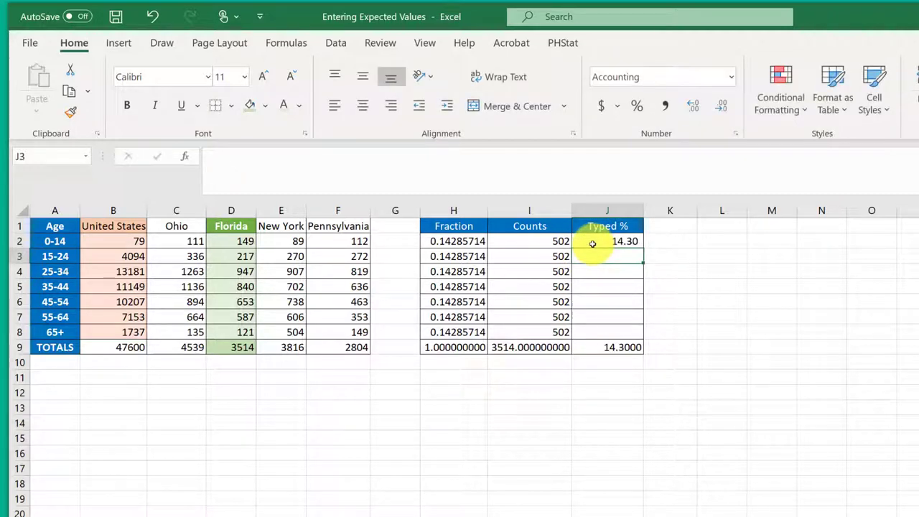
left_click(596, 242)
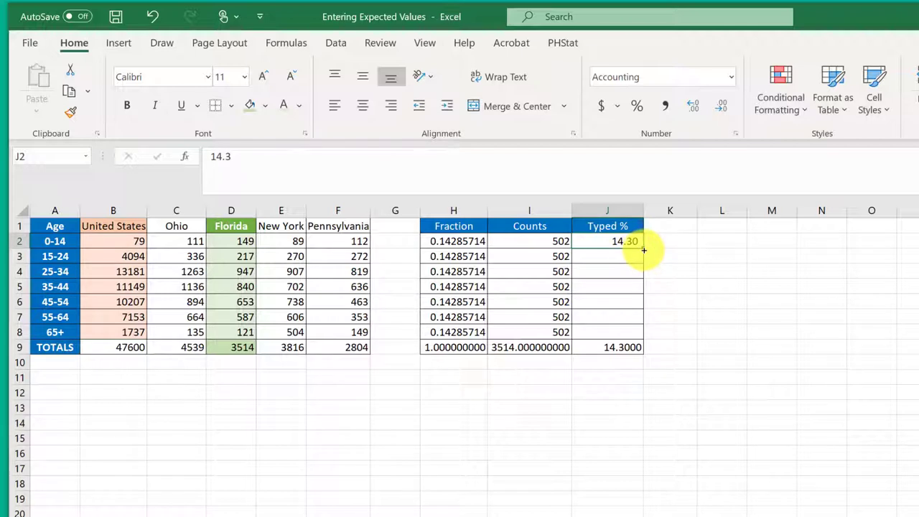
left_click_drag(644, 250, 646, 337)
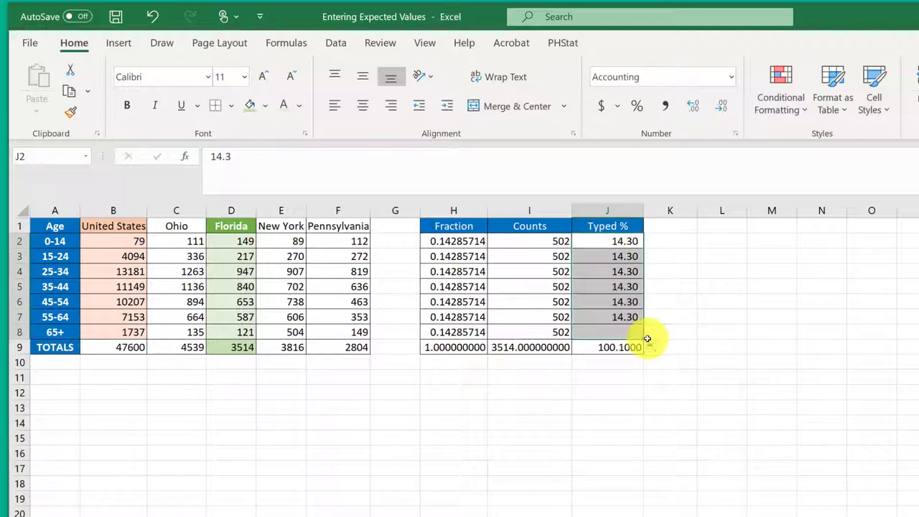
left_click_drag(647, 339, 647, 340)
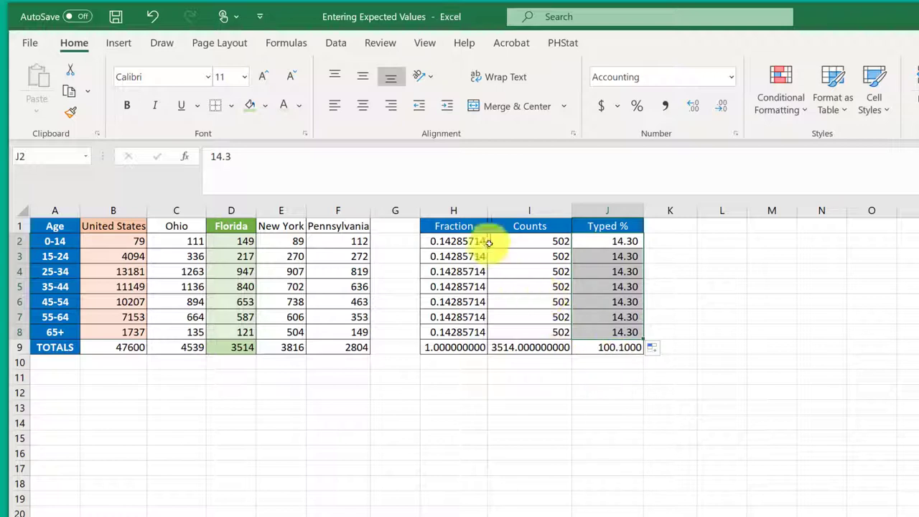
- Change the 0-14 percent in J2 to 14.2 so the column totals 100
left_click(615, 241)
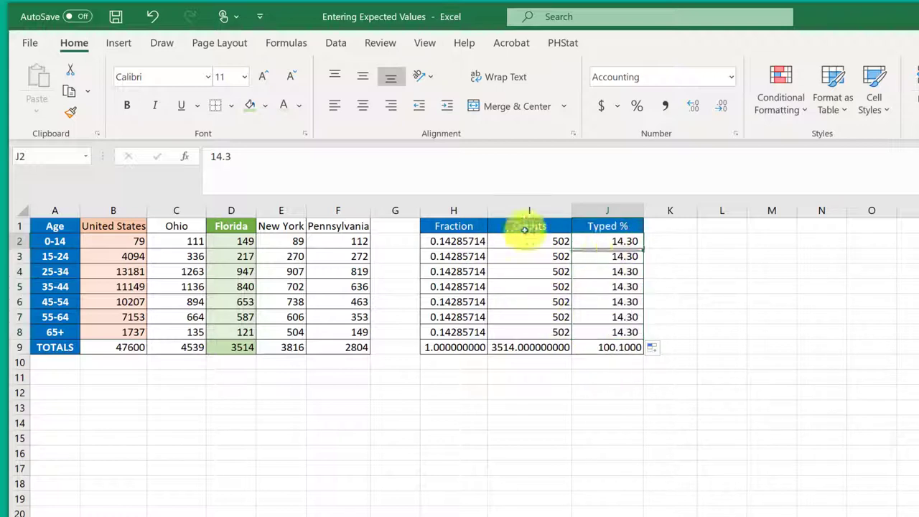
left_click(312, 158)
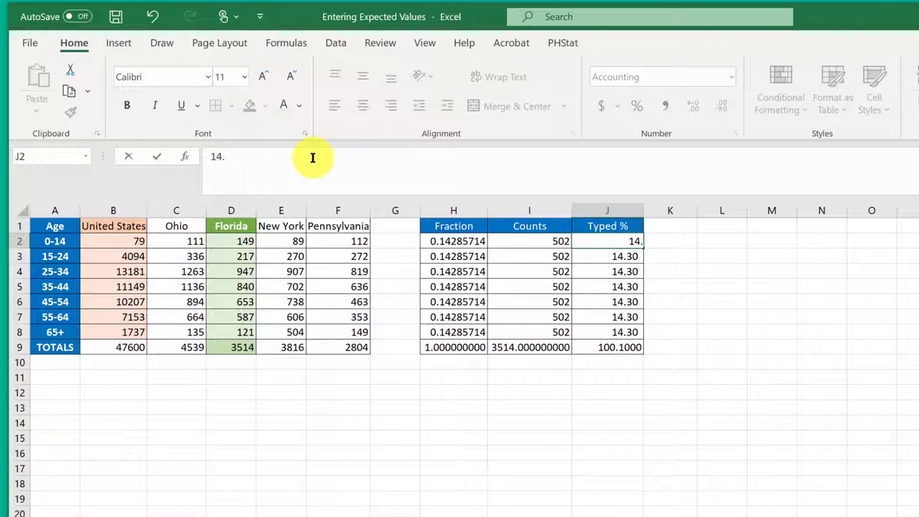
key("Return")
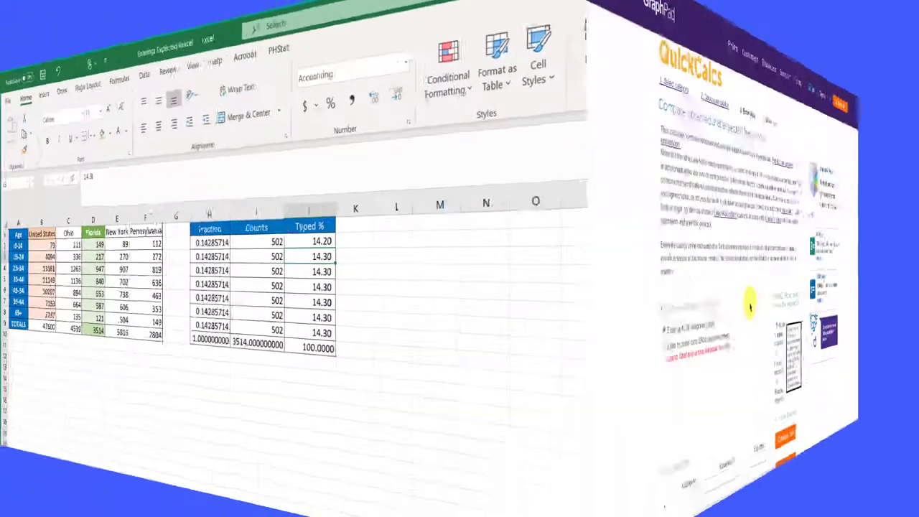
- Select the 'Enter or paste up to 2000 categories (rows)' entry option in QuickCalcs
scroll(393, 316, "down", 3)
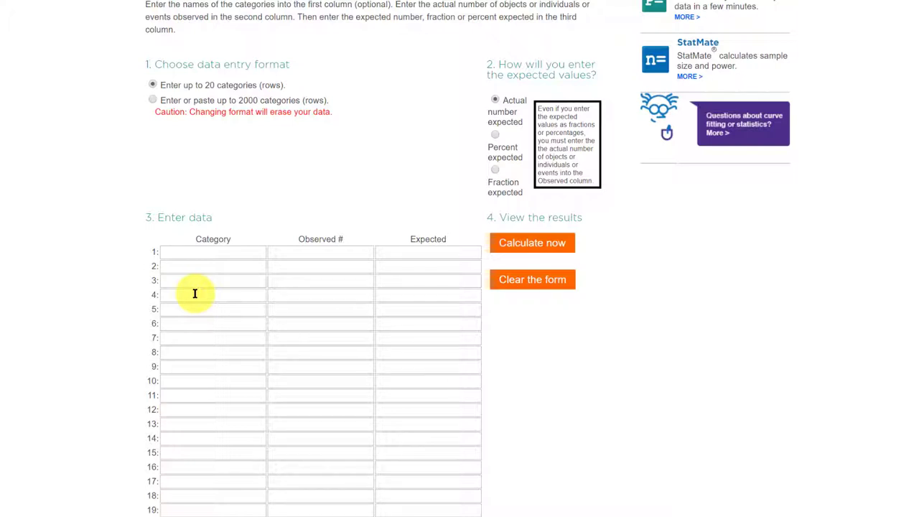
left_click(153, 101)
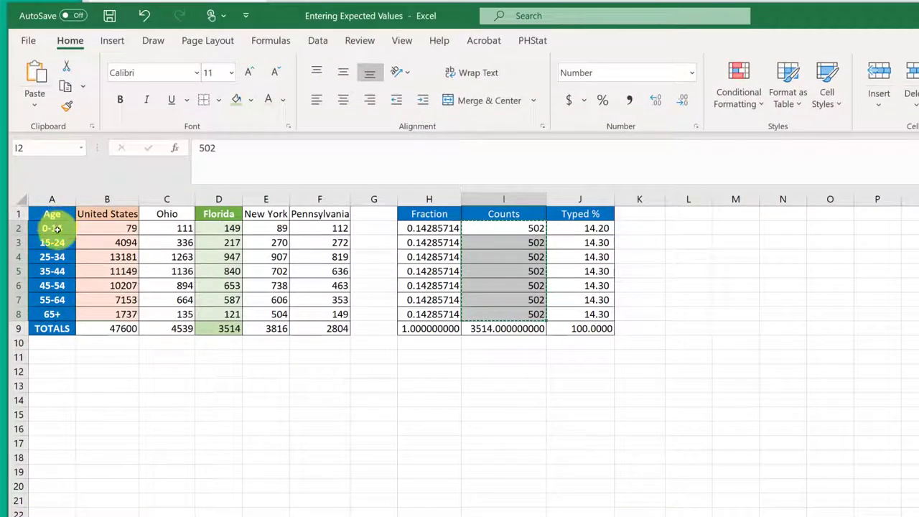
- Copy the age groups A2:A8 and paste them into the QuickCalcs Category box
left_click_drag(56, 228, 55, 316)
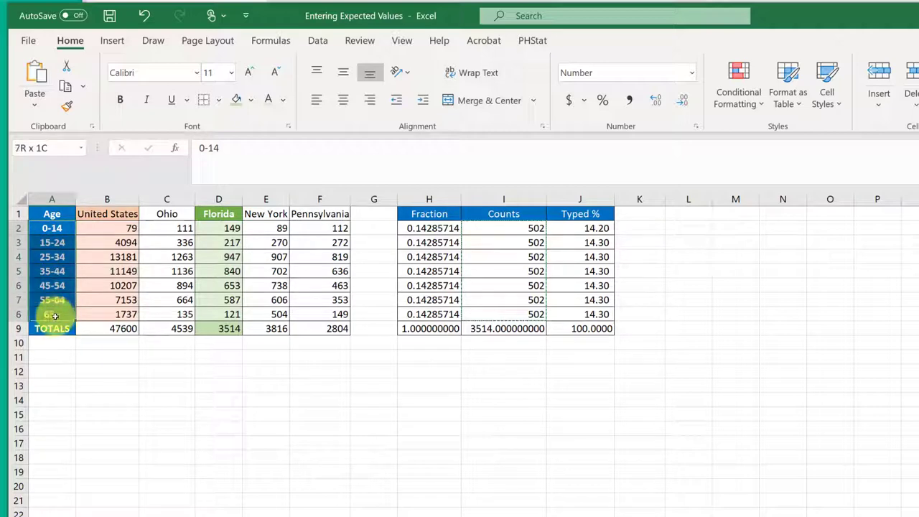
right_click(57, 227)
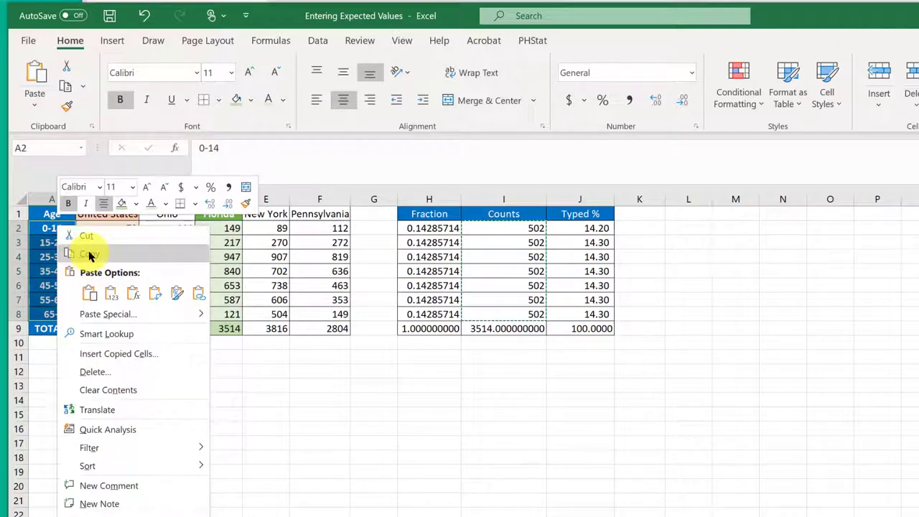
left_click(85, 256)
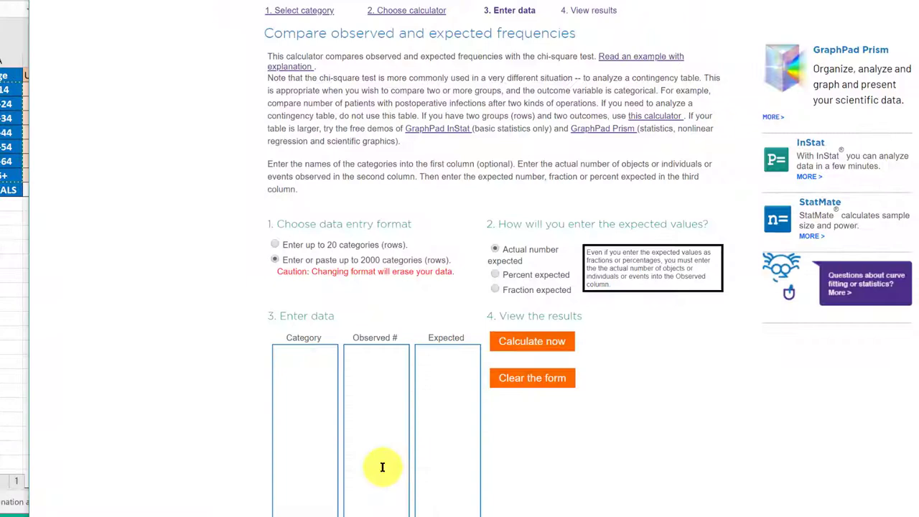
left_click(257, 267)
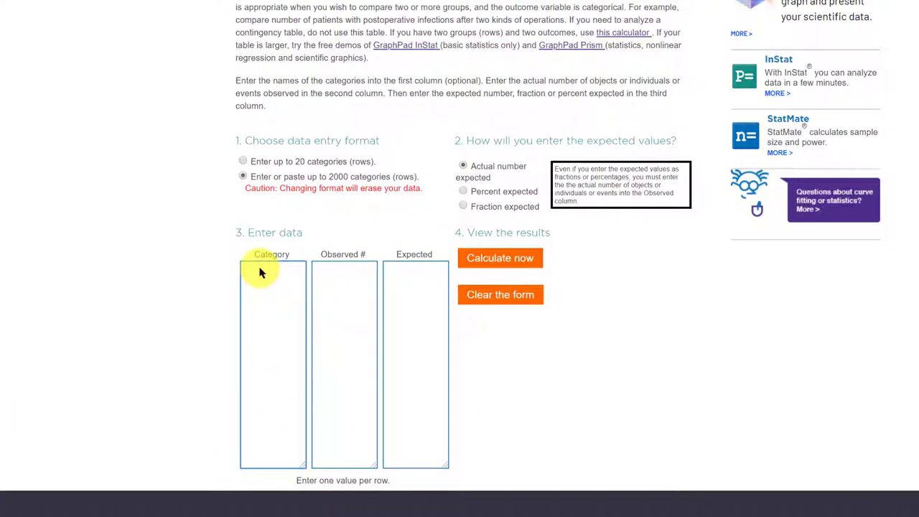
right_click(277, 267)
left_click(301, 380)
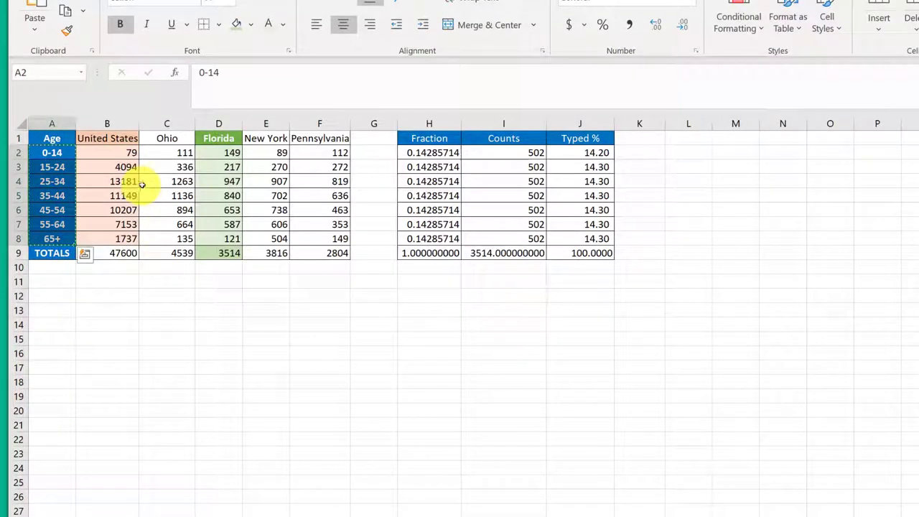
left_click_drag(226, 153, 225, 239)
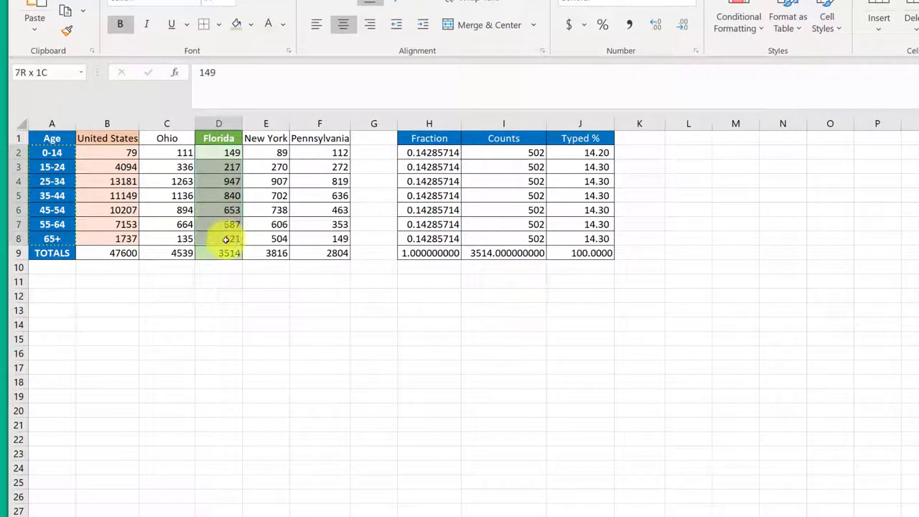
- Paste Florida's seven counts from D2:D8, 149 through 121, into the Observed # box
right_click(218, 151)
left_click(248, 177)
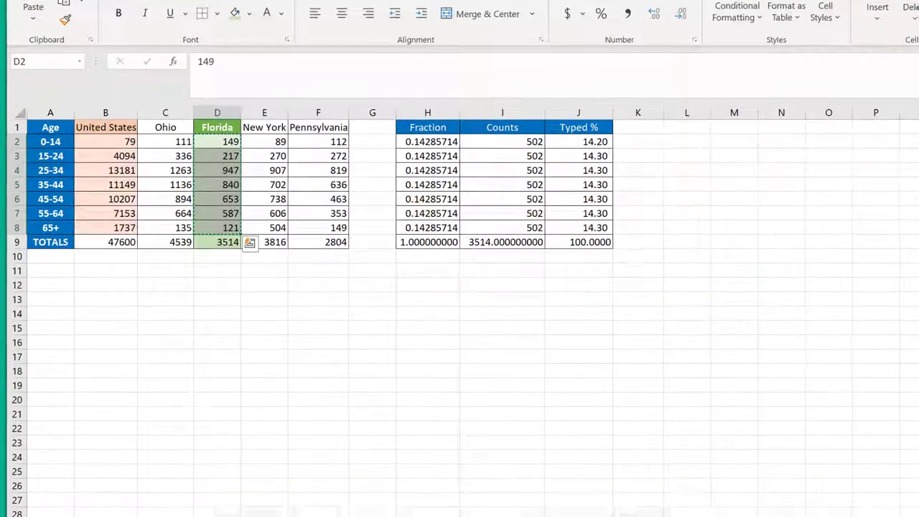
left_click(410, 431)
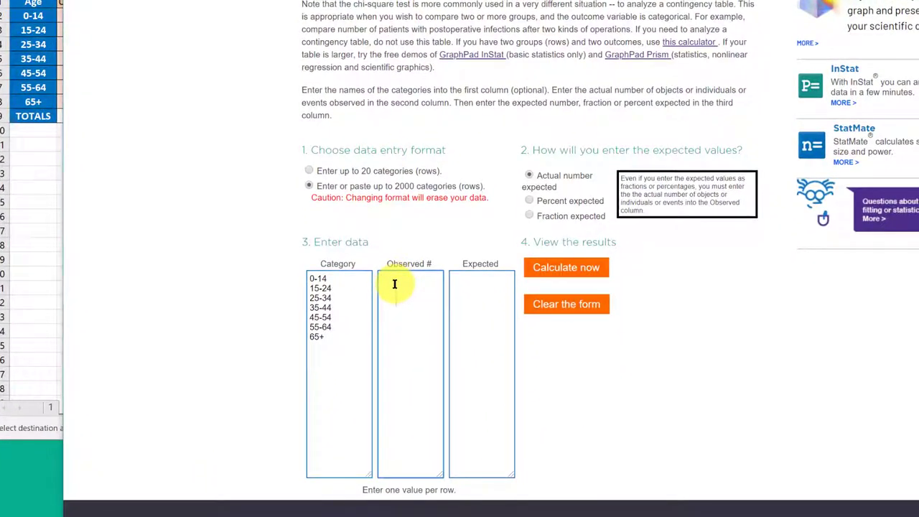
right_click(397, 280)
left_click(434, 399)
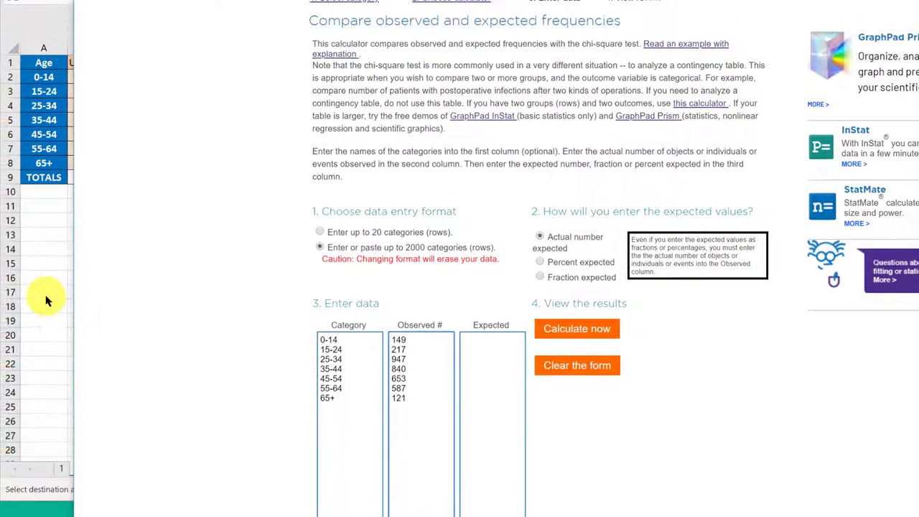
key("alt+Tab")
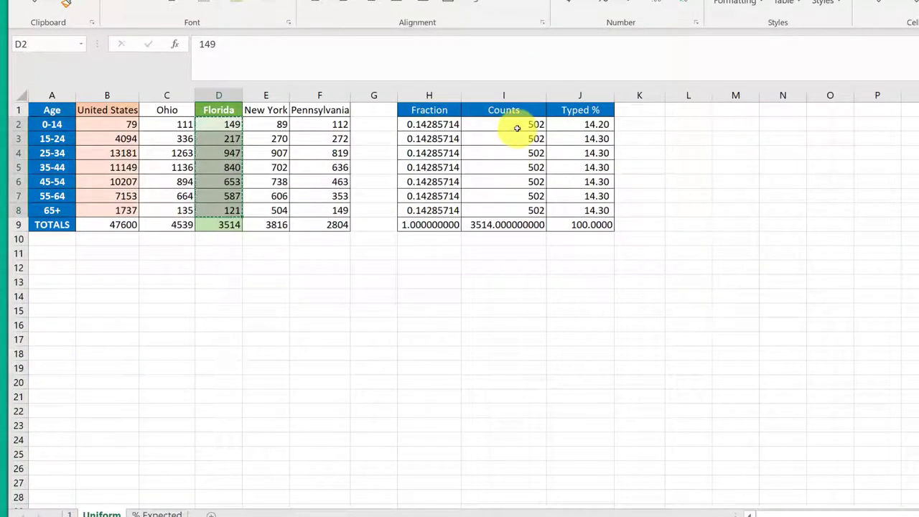
- Paste the seven 502 counts from I2:I8 into Expected and calculate chi-square 1381.056
left_click_drag(517, 128, 514, 212)
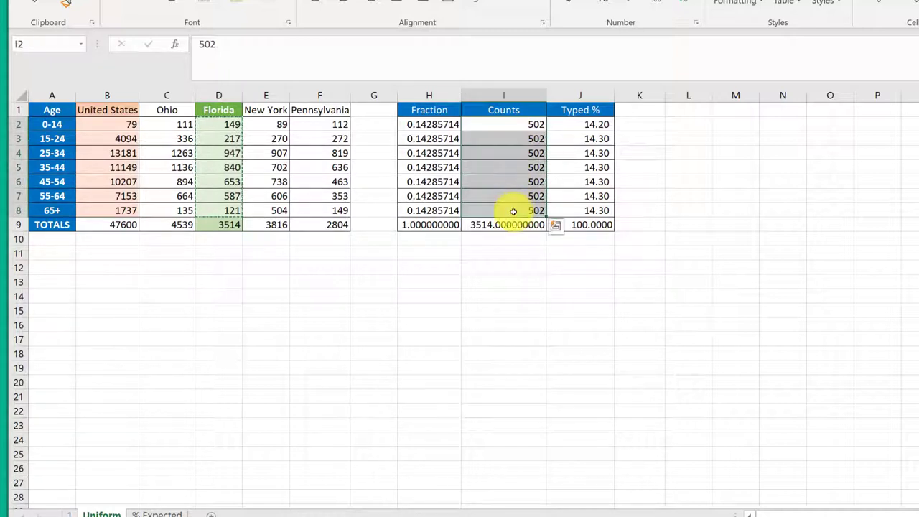
right_click(516, 125)
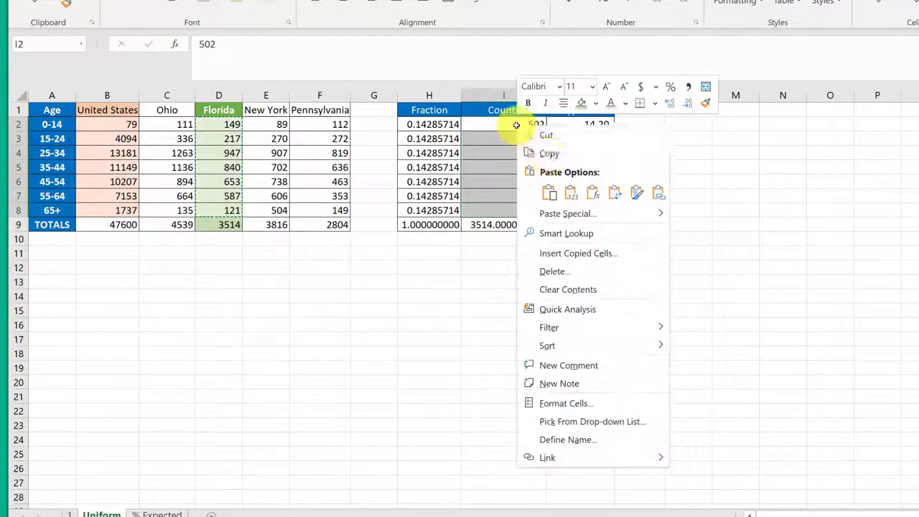
left_click(550, 153)
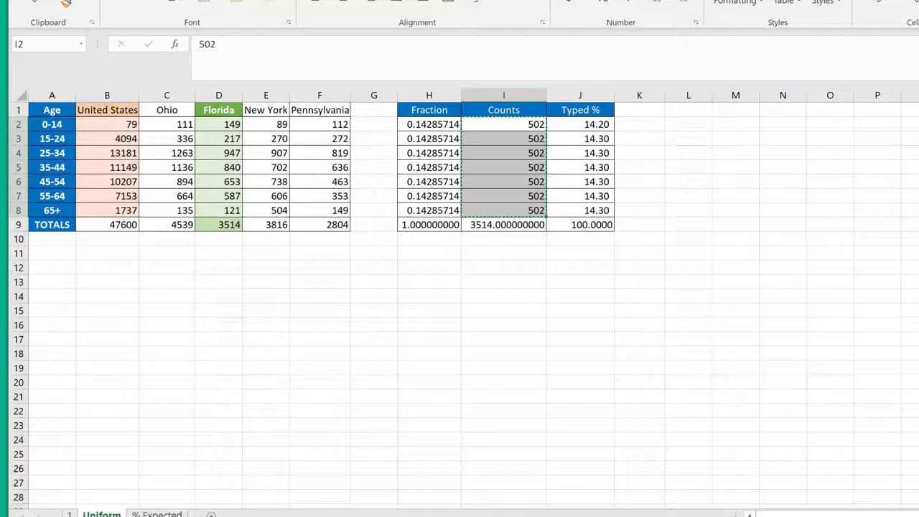
key("alt+Tab")
right_click(446, 286)
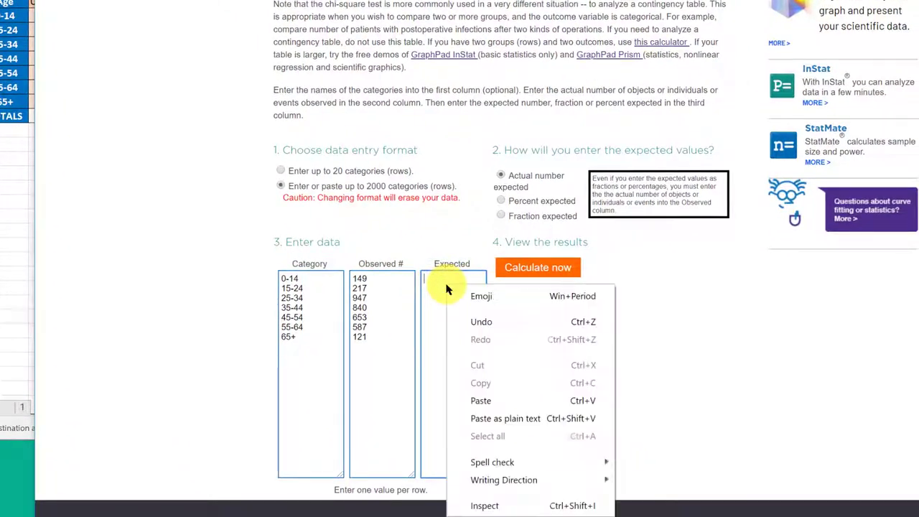
left_click(460, 399)
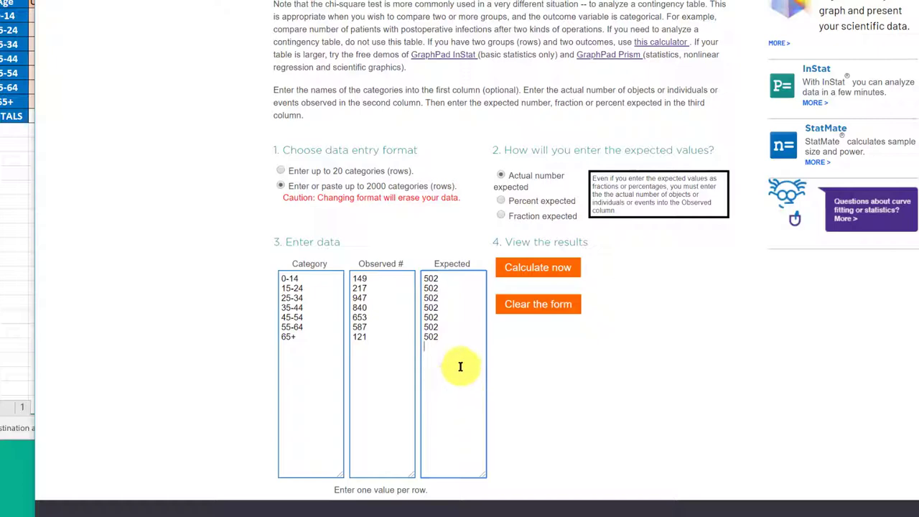
left_click(529, 274)
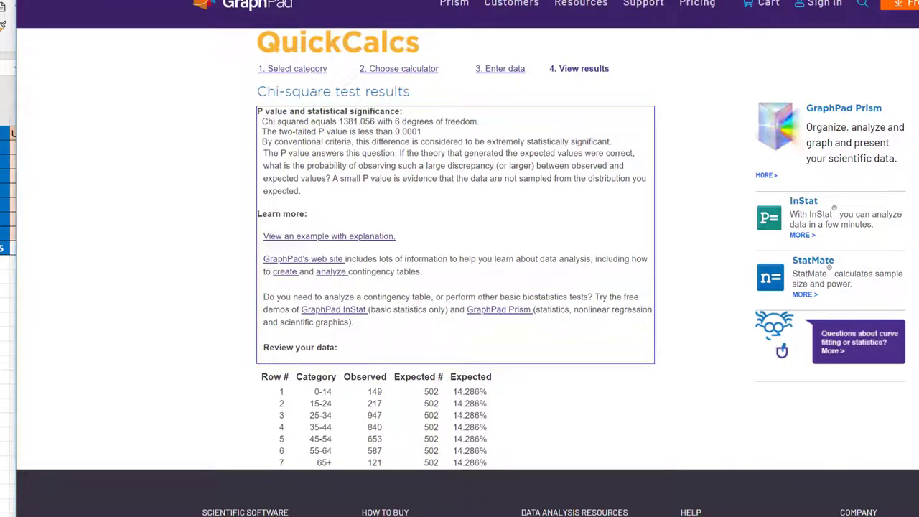
- Return to the data form, select the old 502 Expected values, and select Excel's Fraction column
key("alt+Left")
left_click_drag(423, 474, 398, 411)
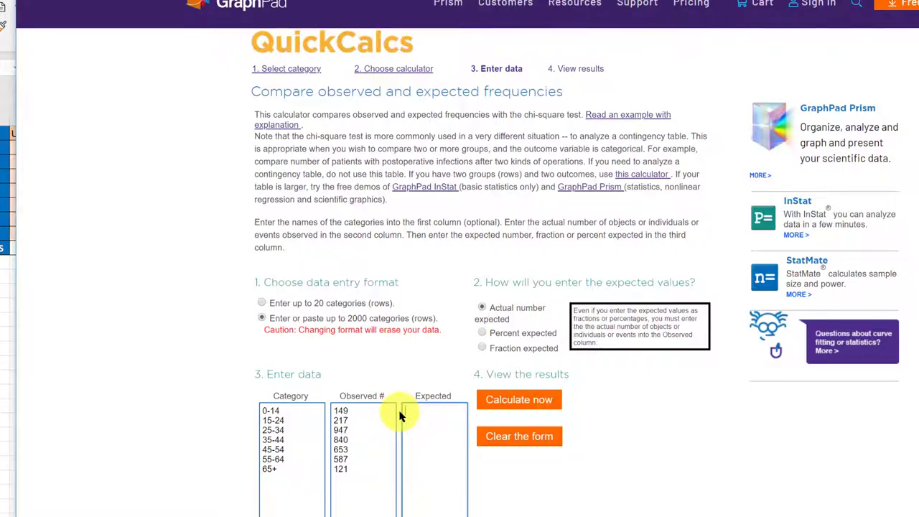
left_click(4, 348)
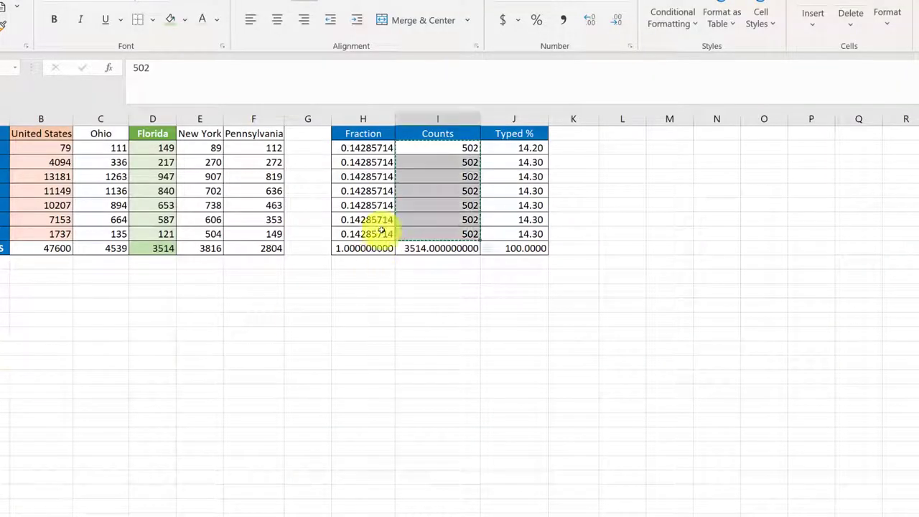
left_click_drag(365, 148, 375, 233)
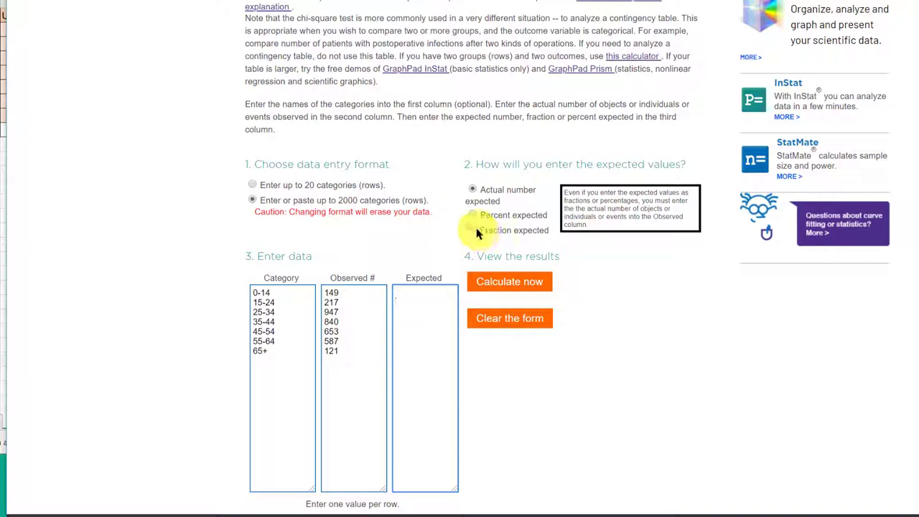
- Choose Fraction expected and paste the 0.142857143 fractions into the Expected box
left_click(474, 230)
left_click(428, 302)
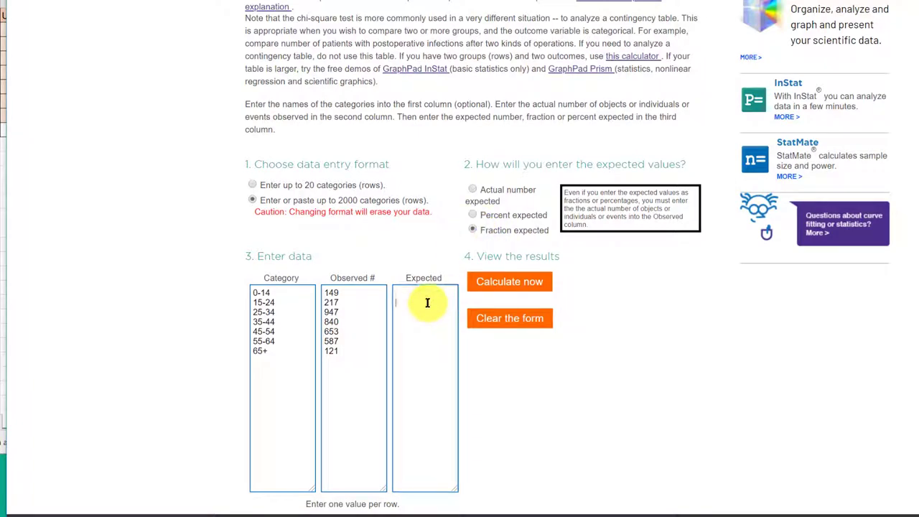
right_click(427, 302)
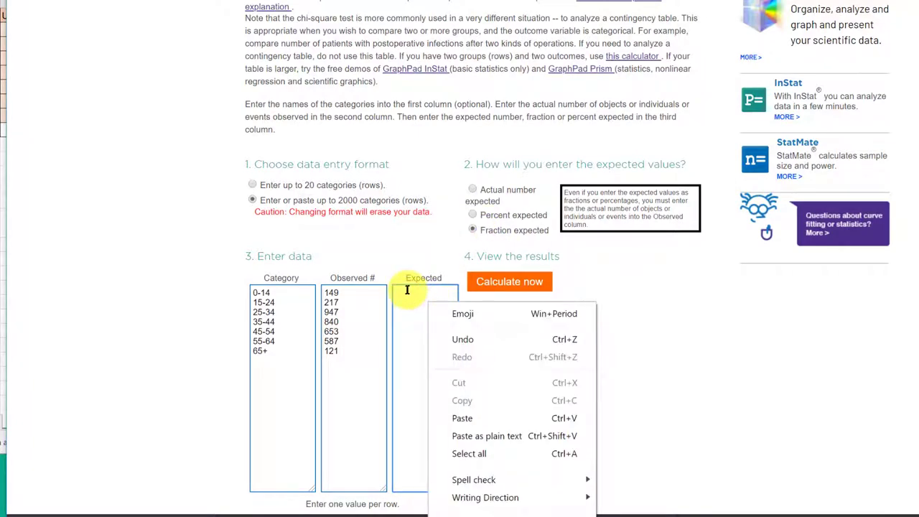
left_click(422, 302)
right_click(421, 302)
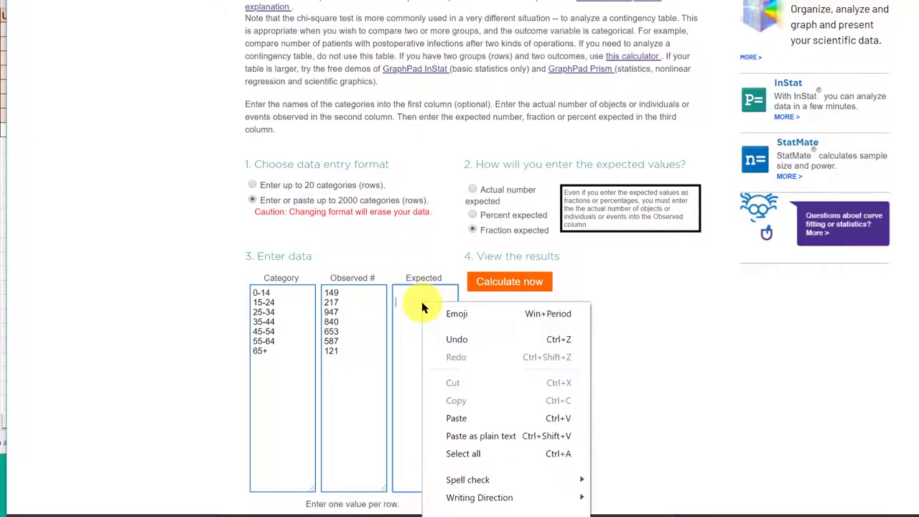
left_click(457, 416)
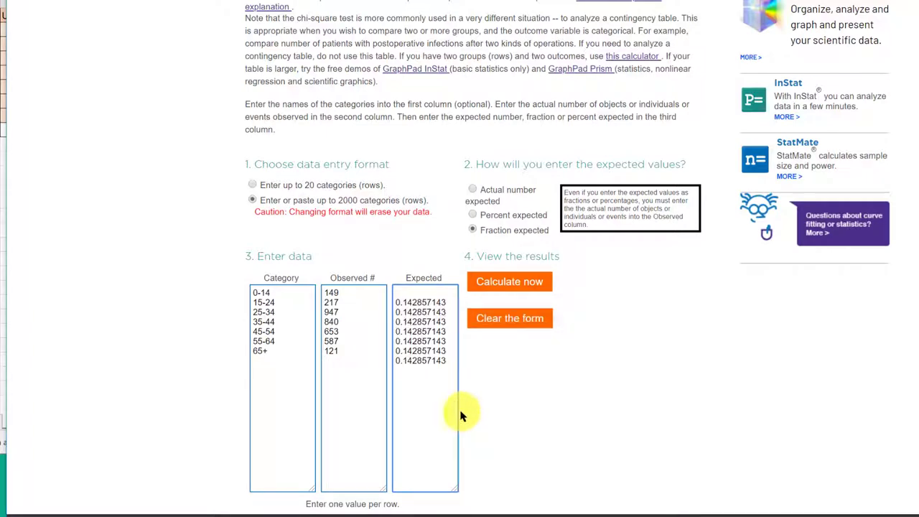
- Delete the blank first line of expected values and calculate, giving chi-square 1381.056
left_click(398, 293)
key("Delete")
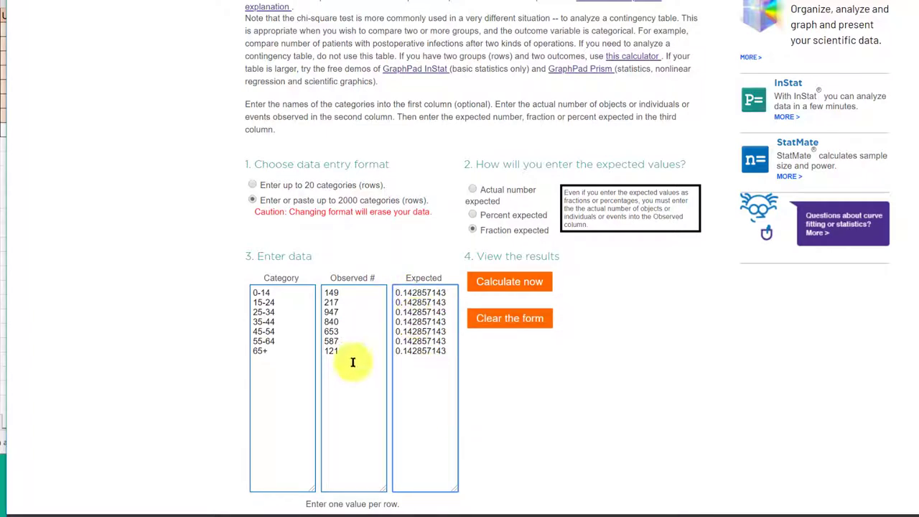
left_click(498, 291)
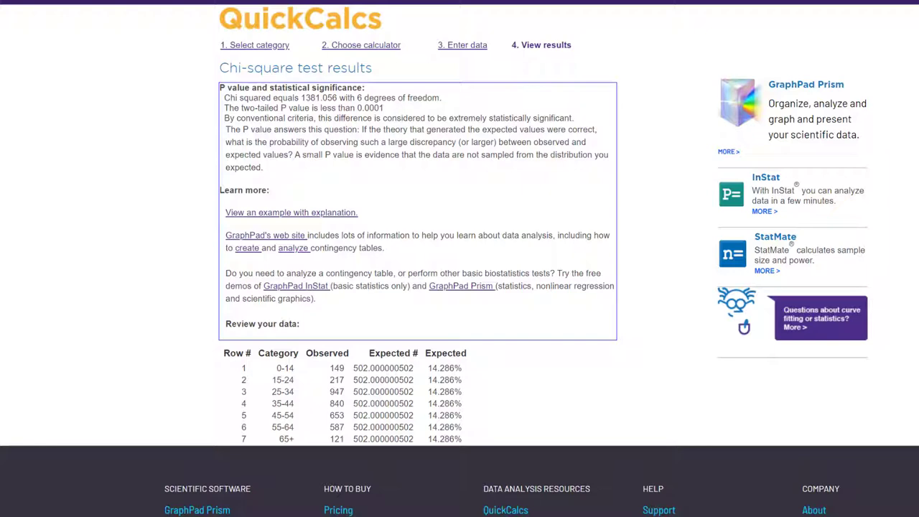
- Return to the data form and delete the seven expected fractions
key("alt+Left")
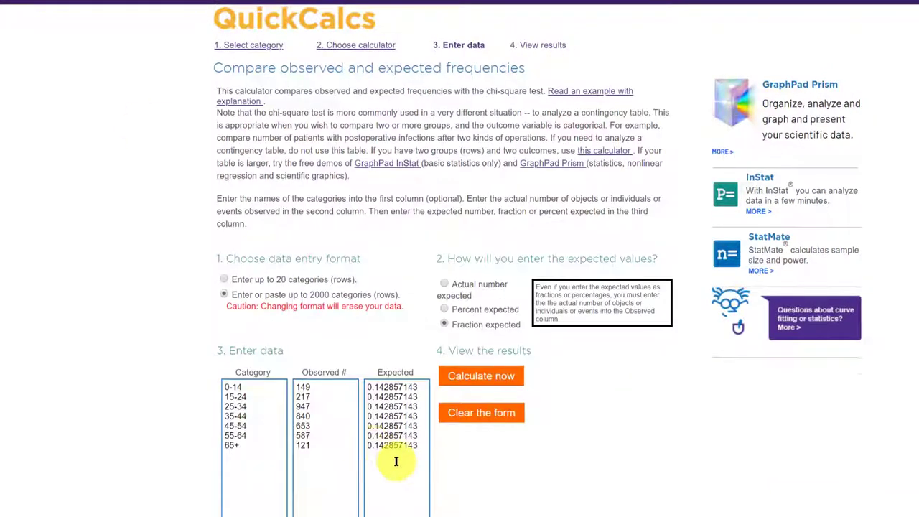
left_click_drag(377, 488, 342, 381)
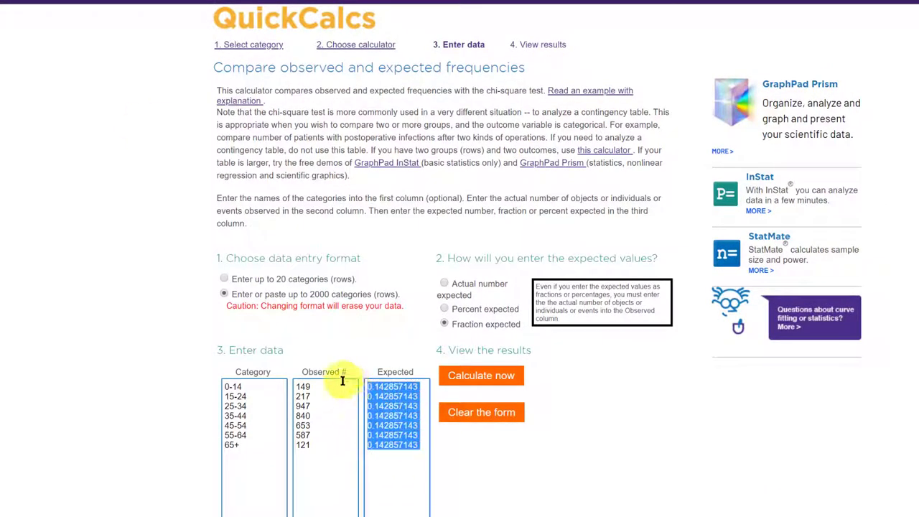
key("Delete")
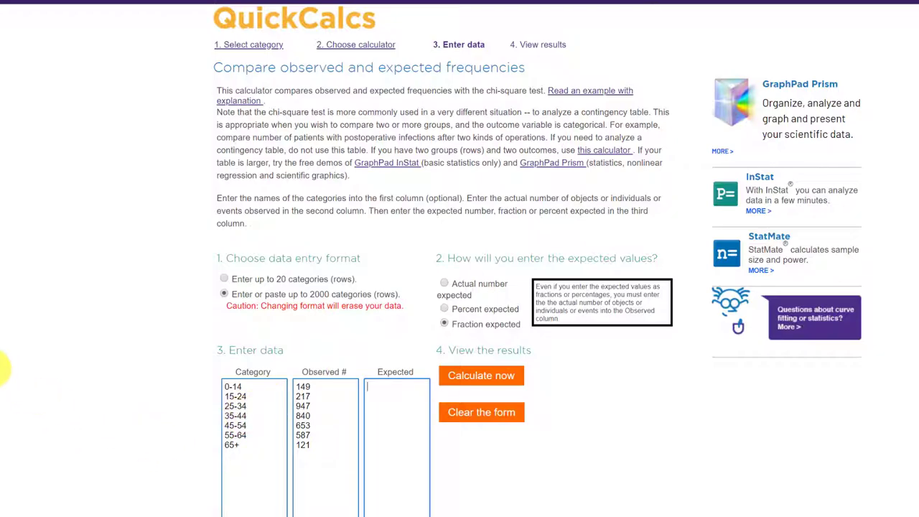
- Copy the Typed % values J2:J8 from the Excel sheet
key("alt+Tab")
left_click_drag(326, 124, 326, 210)
key("ctrl+c")
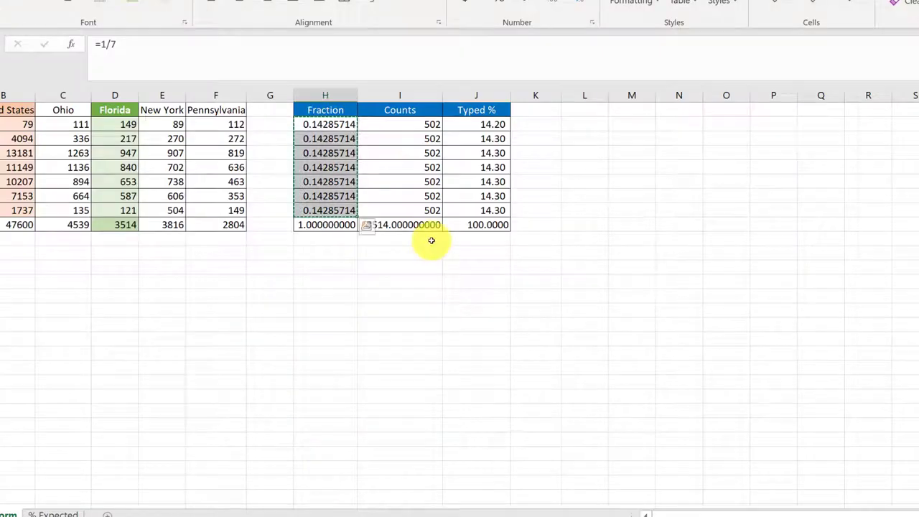
left_click_drag(479, 124, 481, 210)
right_click(471, 125)
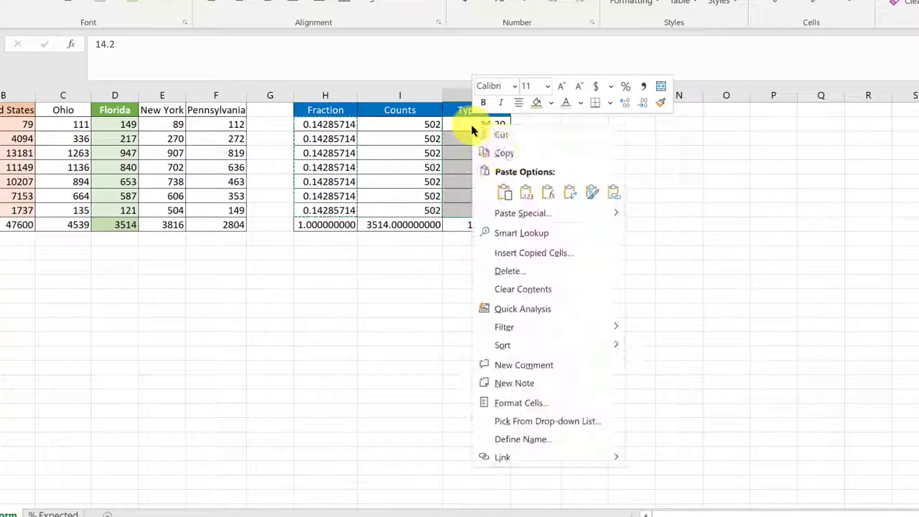
left_click(500, 156)
- Paste the 14.20 and 14.30 percents into Expected and calculate, triggering the sum-to-1.0 error
key("alt+Tab")
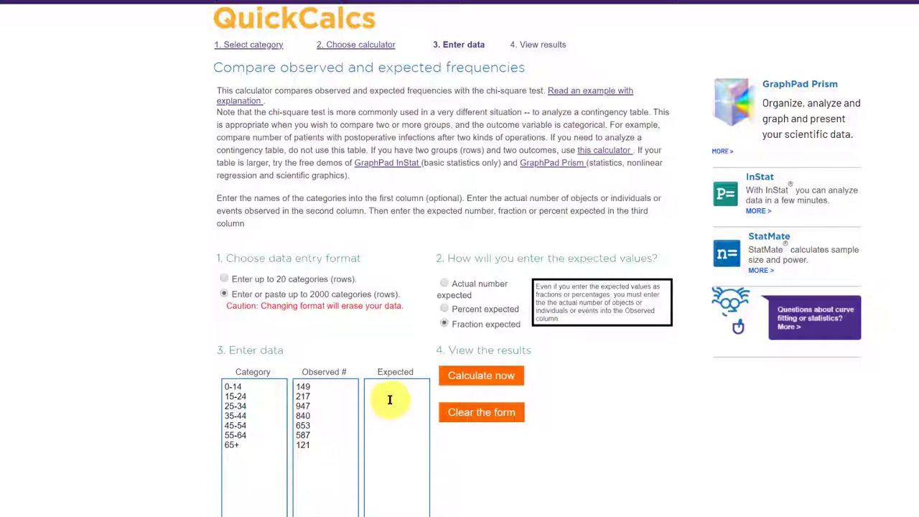
right_click(374, 391)
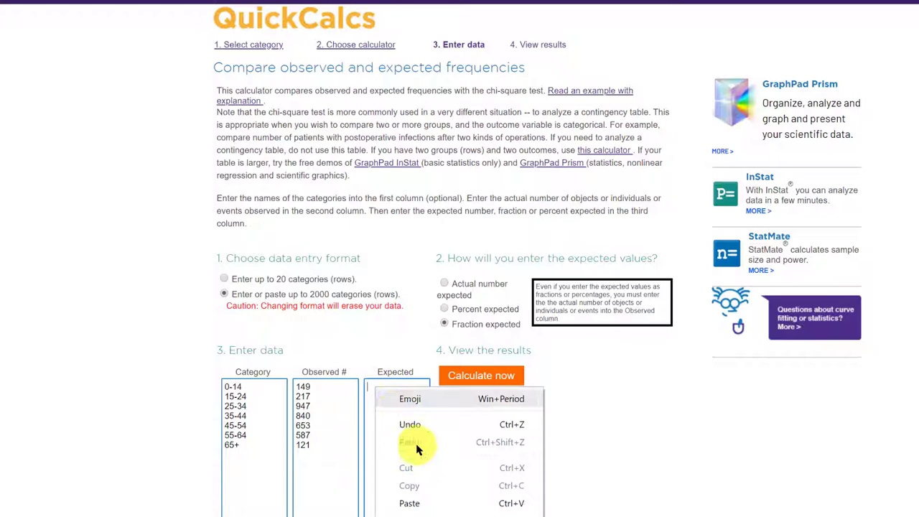
left_click(424, 498)
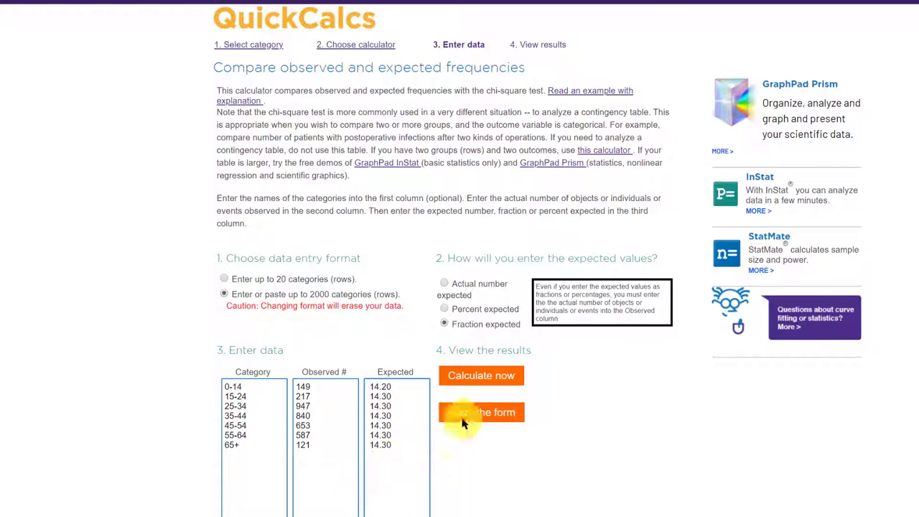
left_click(476, 385)
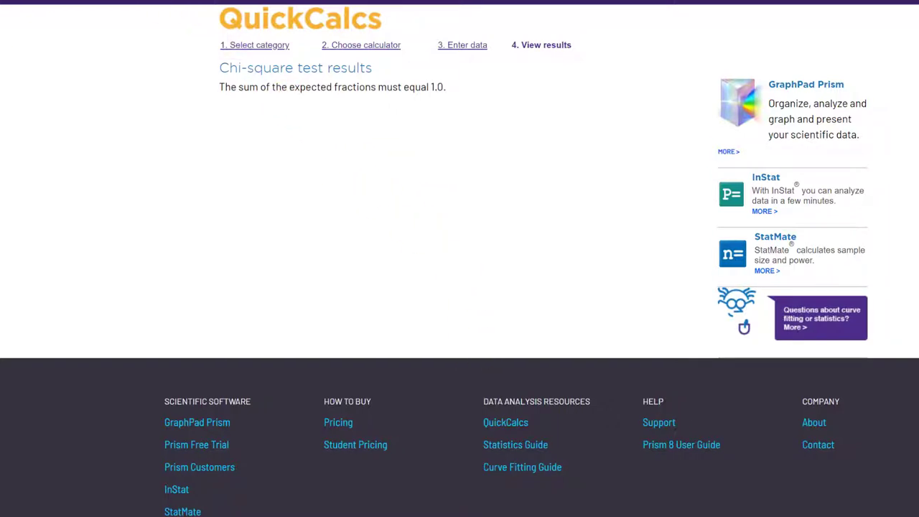
- Go back, set Percent expected, and recalculate for chi-square 1376.477 with 6 degrees of freedom
key("alt+Left")
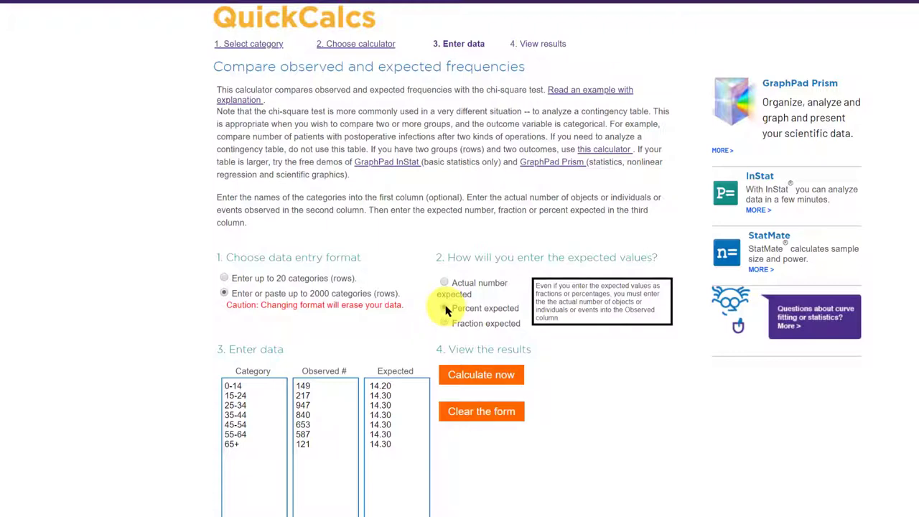
left_click(465, 374)
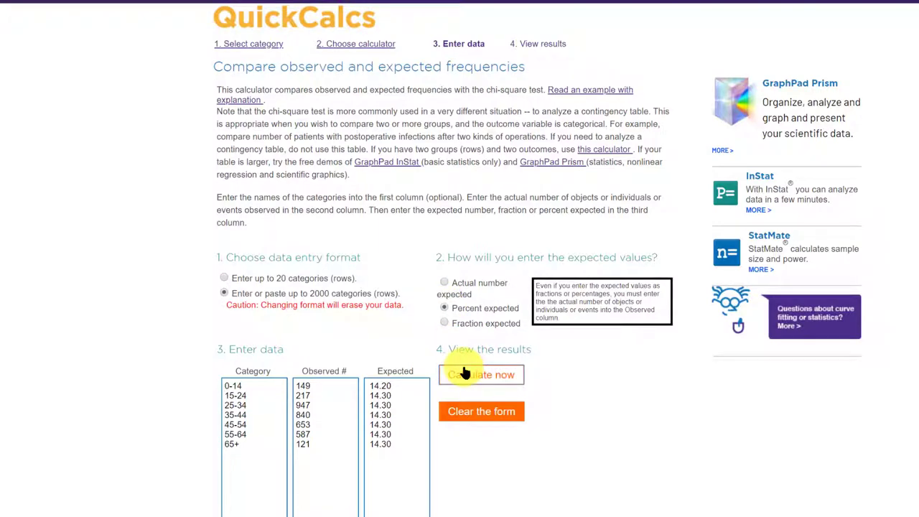